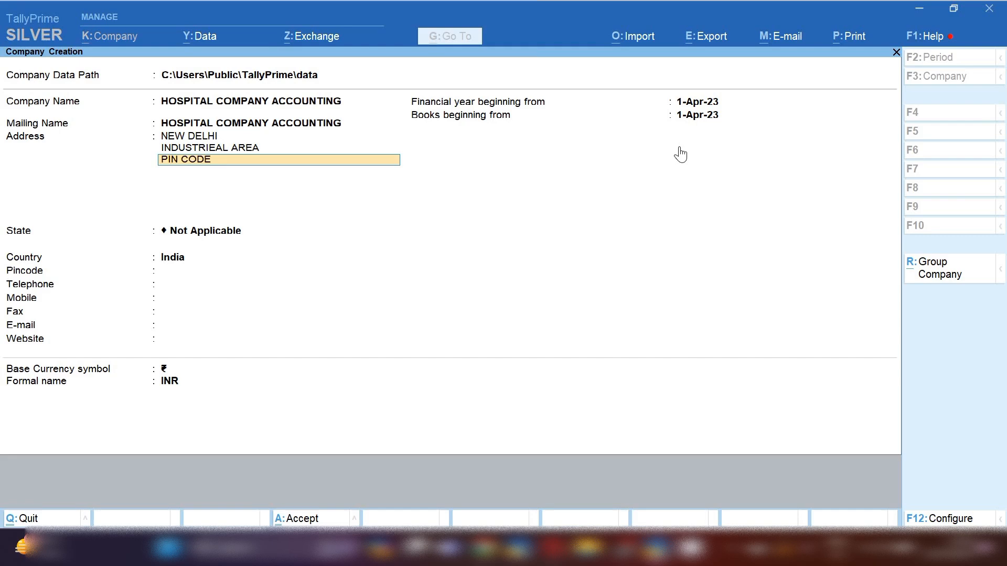
# Step: Finish the company's address and set its state to Delhi
pyautogui.press('Return')
pyautogui.write('D')
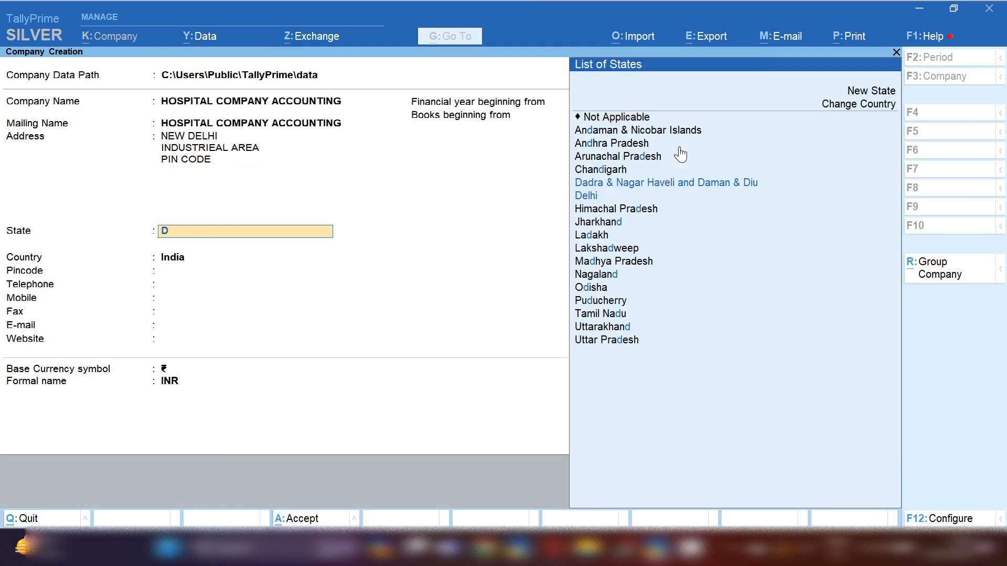
pyautogui.press('Down')
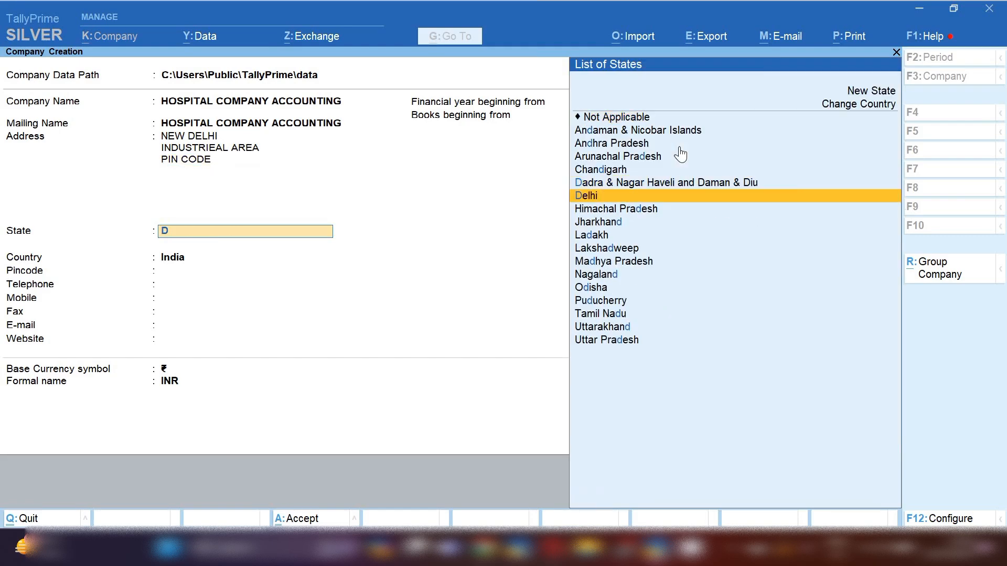
pyautogui.press('Return')
# Step: Fill in the company's pincode, telephone, mobile, fax, e-mail and website with placeholder zeros
pyautogui.write('00000000000')
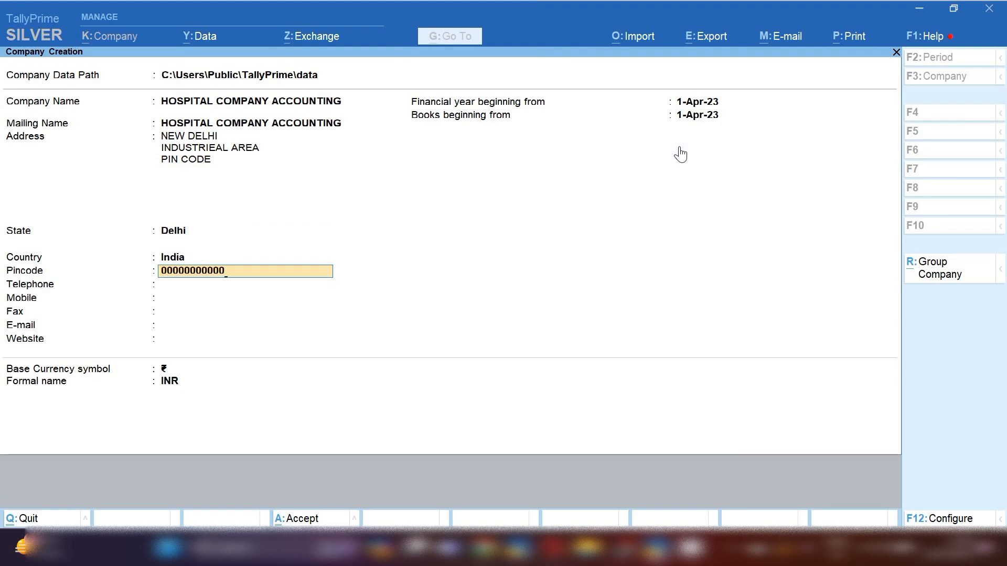
pyautogui.press('Return')
pyautogui.write('0000000000000')
pyautogui.press('Return')
pyautogui.write('0000000000')
pyautogui.press('Return')
pyautogui.write('000000000')
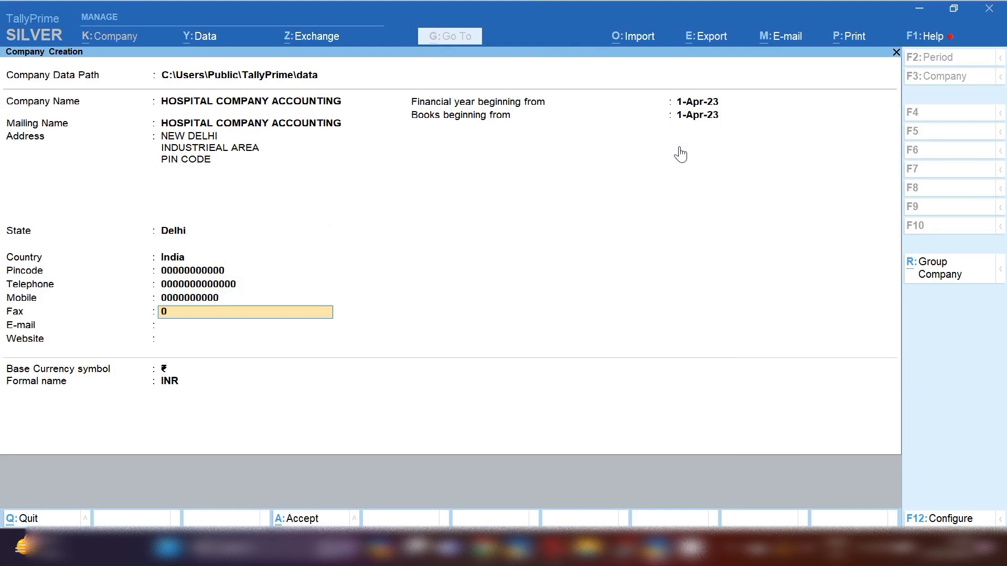
pyautogui.press('Return')
pyautogui.write('00000000000')
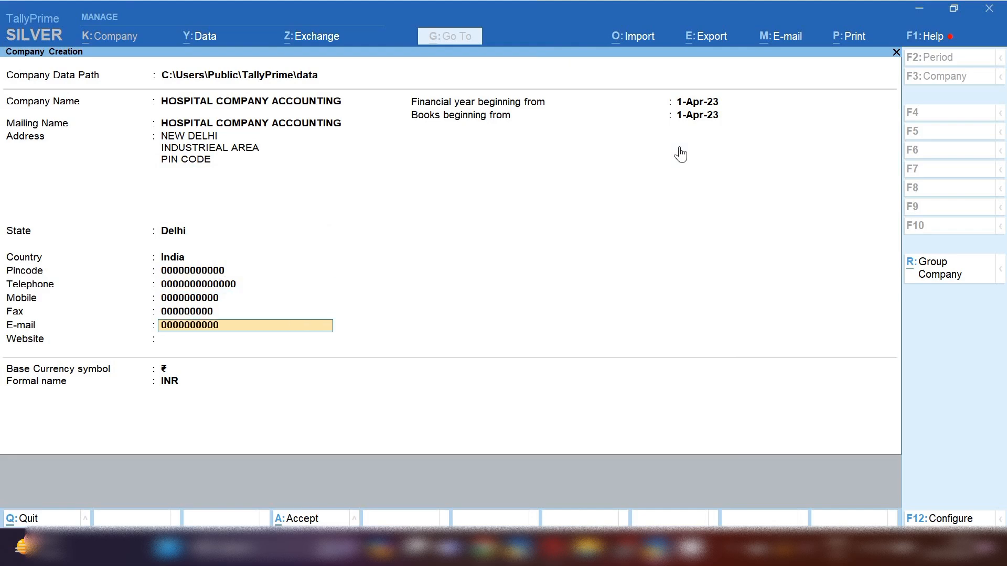
pyautogui.press('Return')
pyautogui.write('00000000')
pyautogui.press('Return')
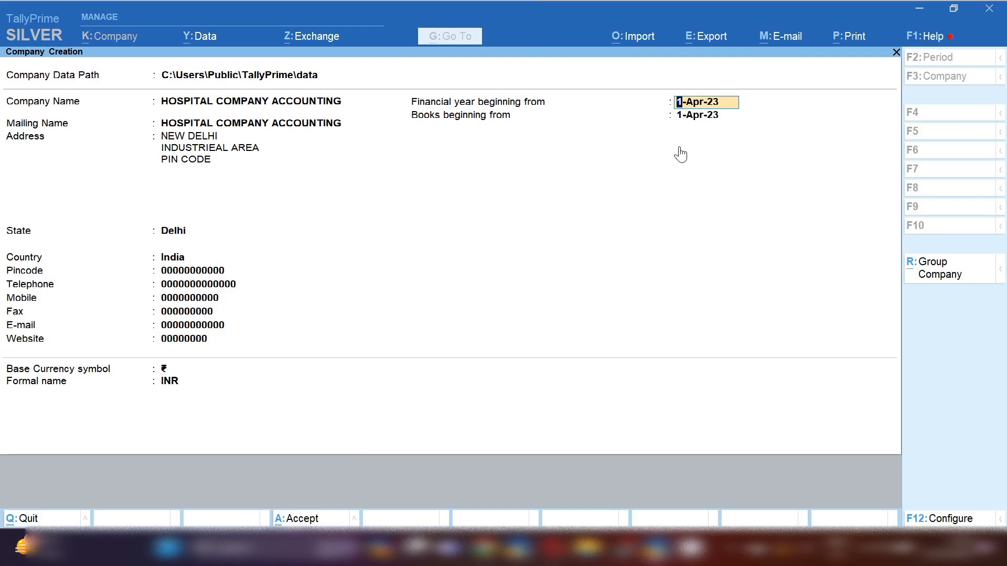
# Step: Create the company with books beginning 1-Apr-23 and the default INR currency, accepting the default company features
pyautogui.press('Return')
pyautogui.press('Return')
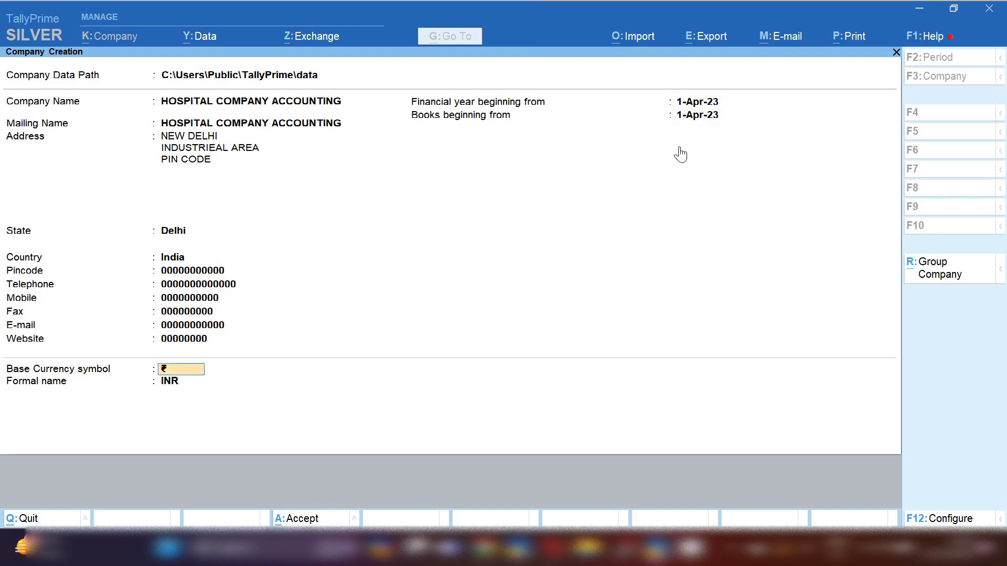
pyautogui.press('Return')
pyautogui.press('Return')
pyautogui.press('Return')
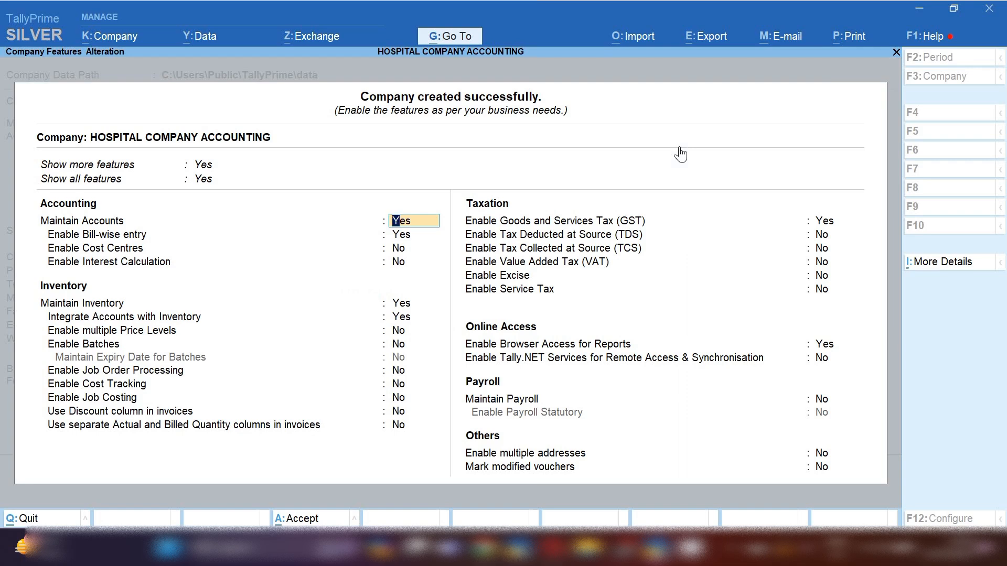
pyautogui.hotkey('ctrl', 'a')
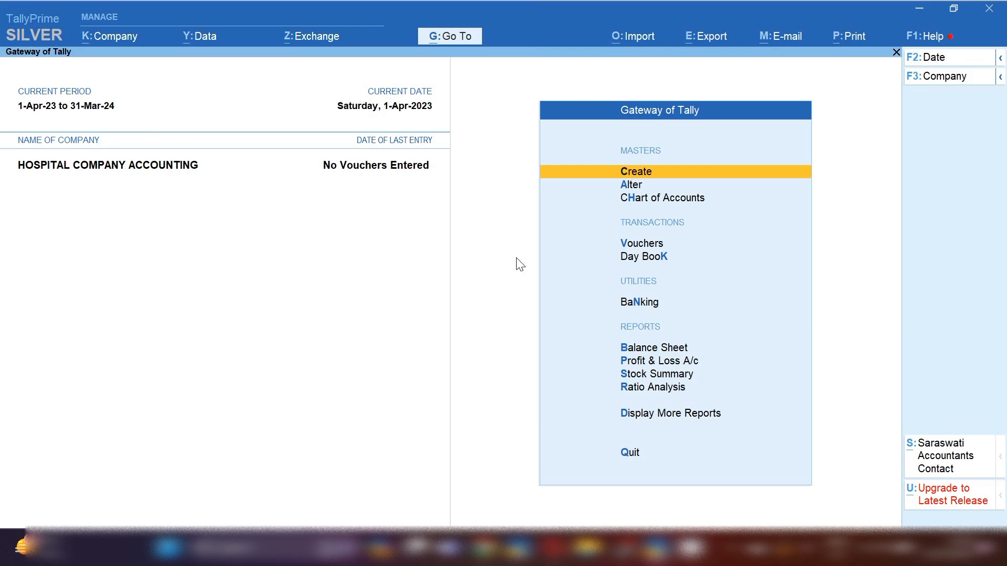
# Step: Start a receipt voucher and create the ledger CONSULTANCY CHARGES under Indirect Incomes for its credit line
pyautogui.press('v')
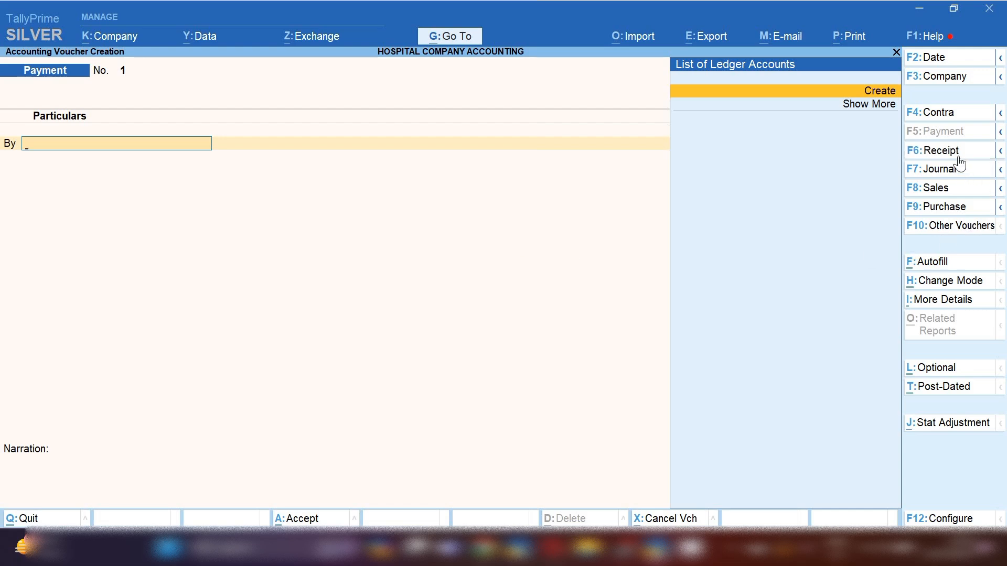
pyautogui.click(942, 151)
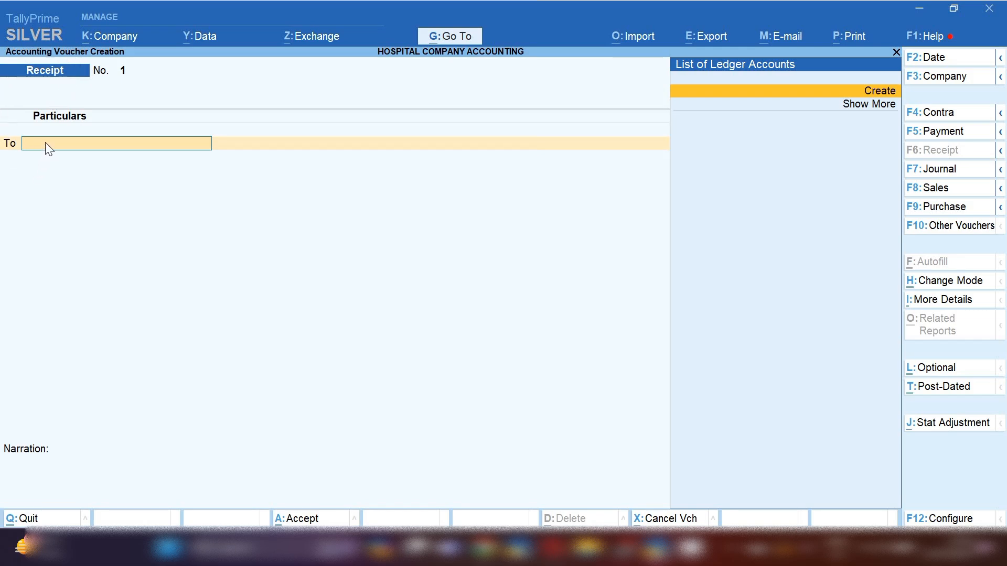
pyautogui.hotkey('alt', 'c')
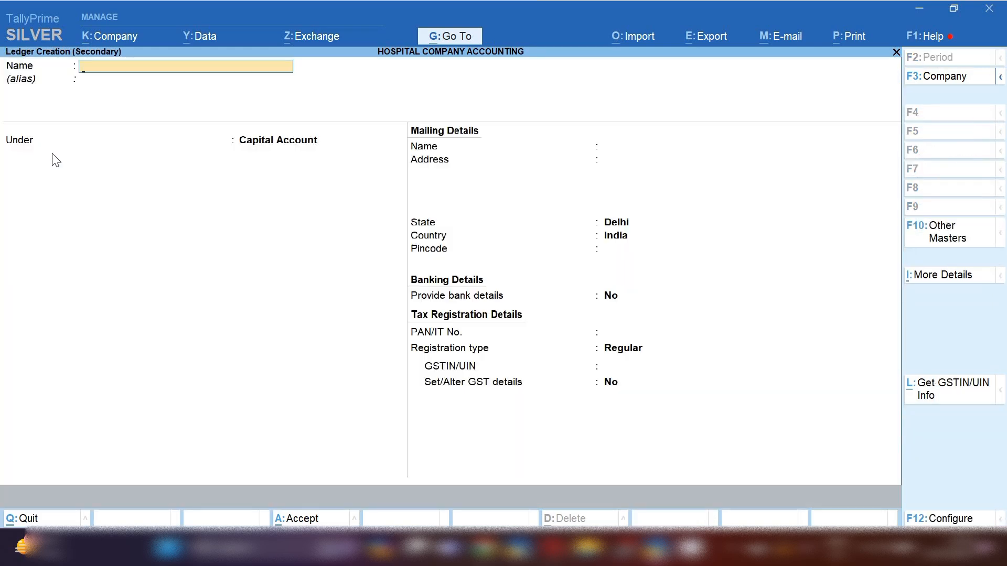
pyautogui.write('CONSULTANNCY CHARGES')
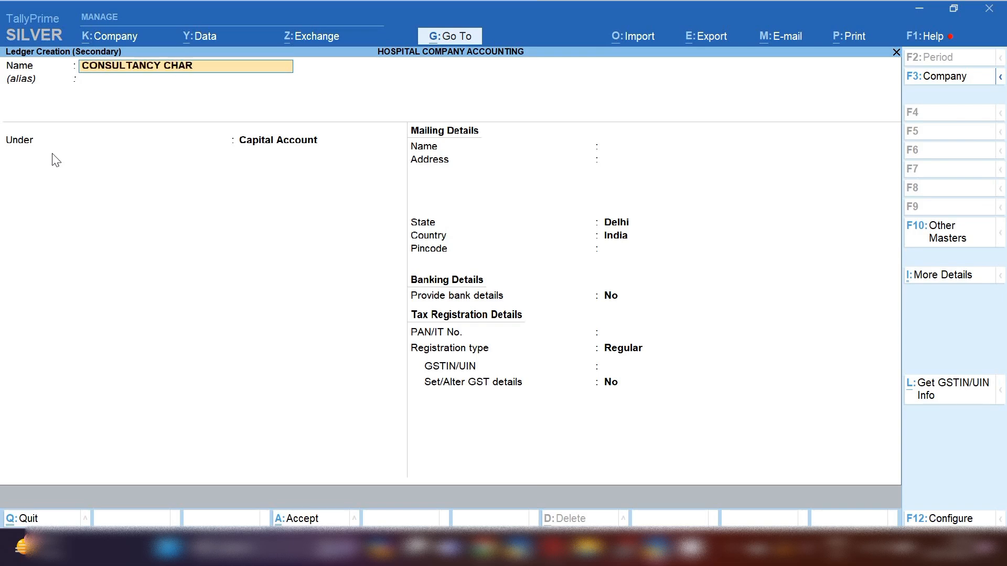
pyautogui.press('Return')
pyautogui.press('Return')
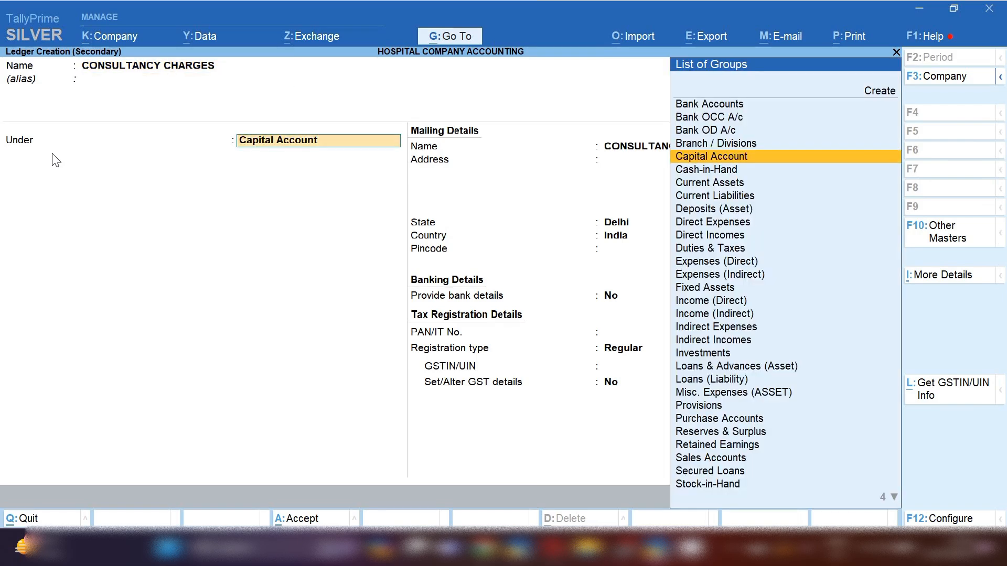
pyautogui.write('IN')
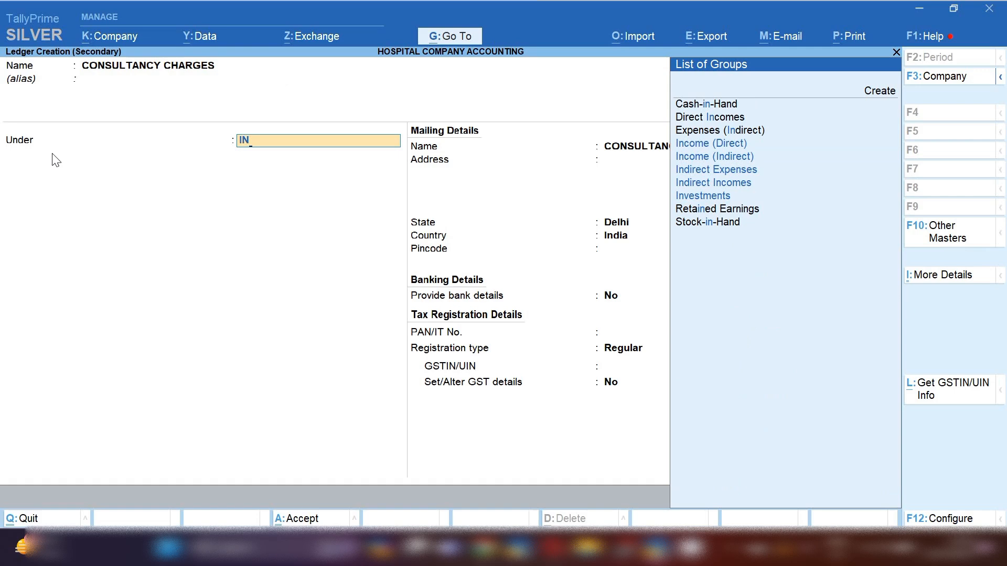
pyautogui.press('Down')
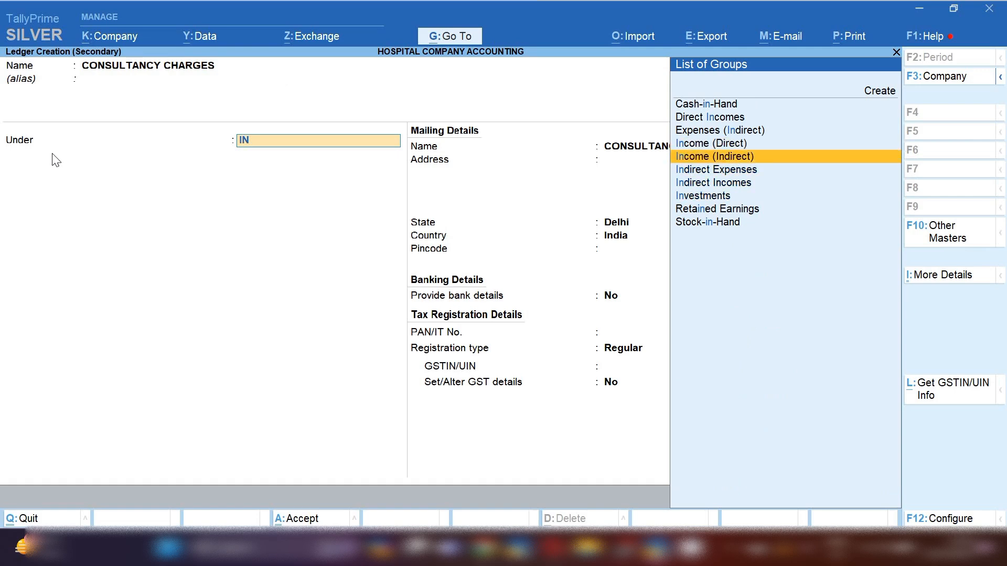
pyautogui.press('Down')
pyautogui.press('Down')
pyautogui.press('Return')
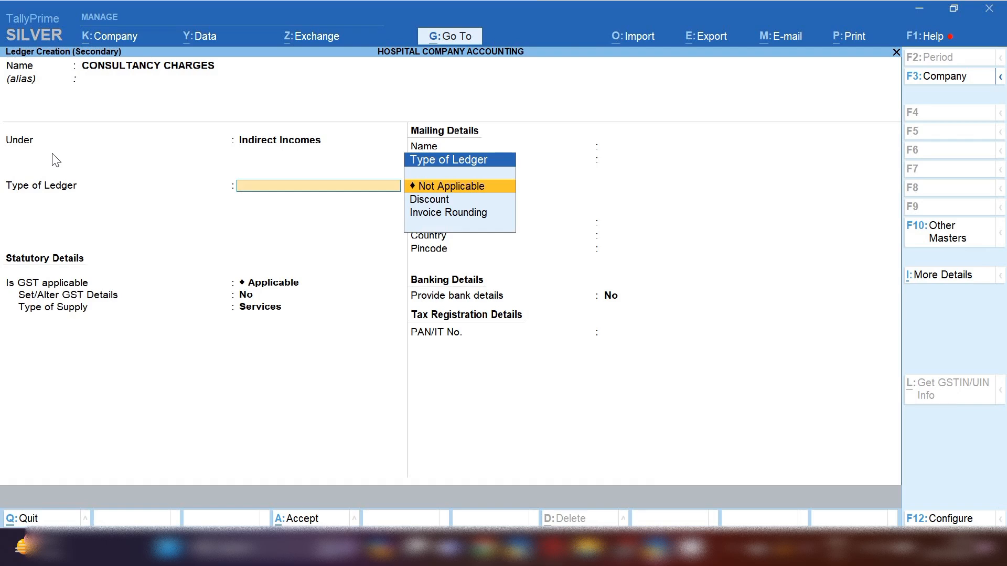
pyautogui.hotkey('ctrl', 'a')
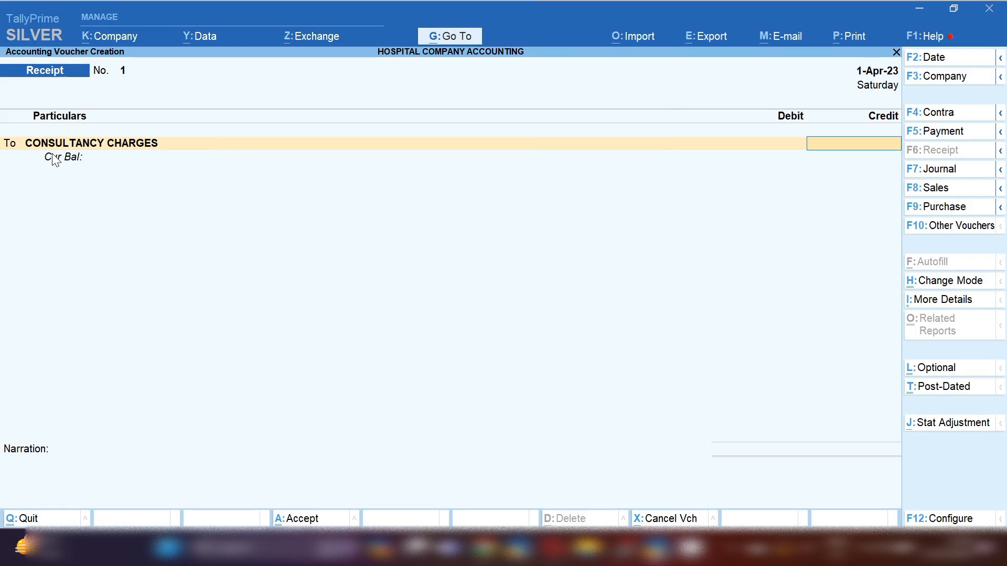
# Step: Credit 3,000 to the consultancy charges ledger and debit the same amount to Cash
pyautogui.write('3000')
pyautogui.press('Return')
pyautogui.press('Return')
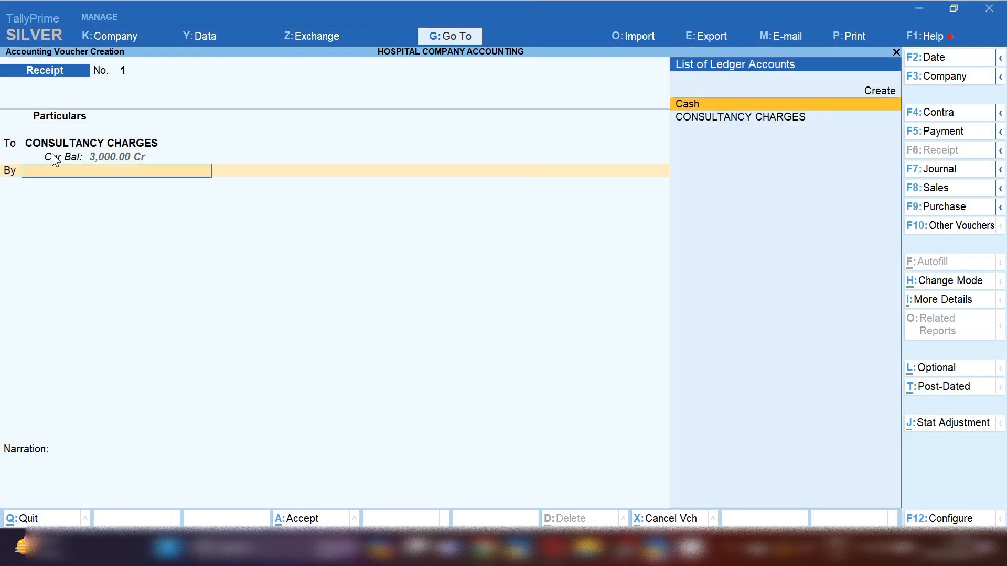
pyautogui.press('Return')
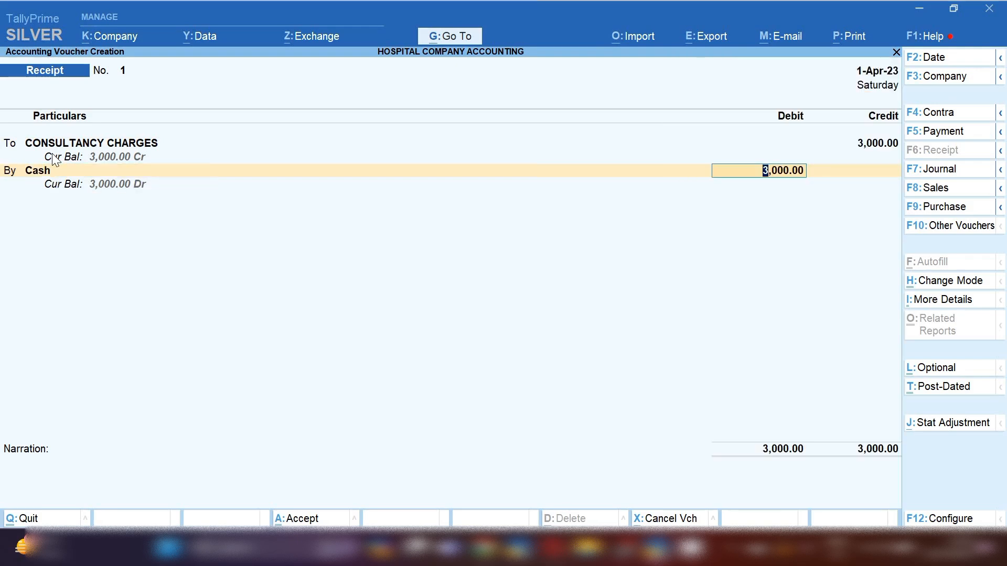
pyautogui.press('Return')
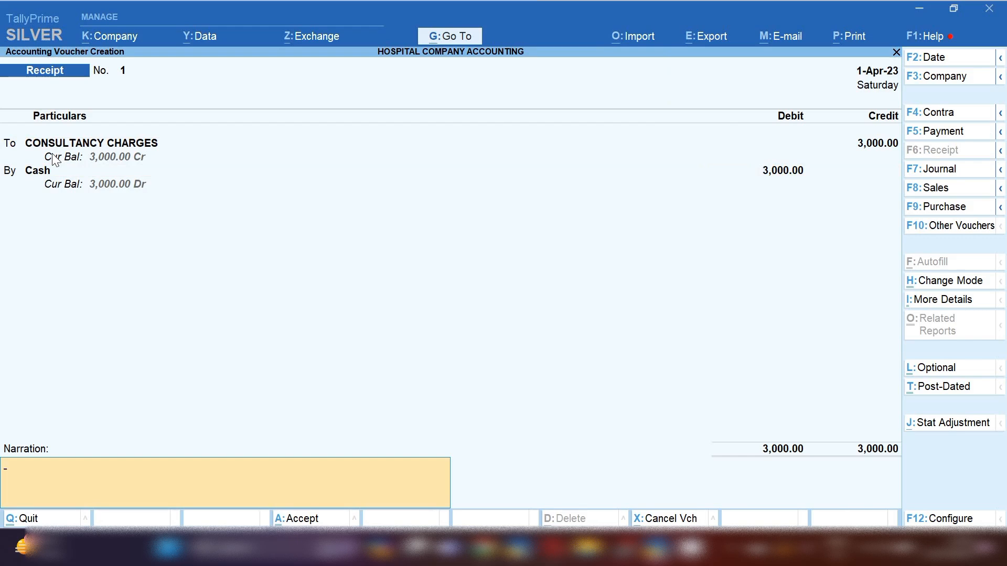
# Step: Enter the narration FOR CHECKUP and save the consultancy charges receipt
pyautogui.write('FOT')
pyautogui.write('R CE')
pyautogui.press('BackSpace')
pyautogui.write('HECKUP')
pyautogui.press('Return')
pyautogui.press('Return')
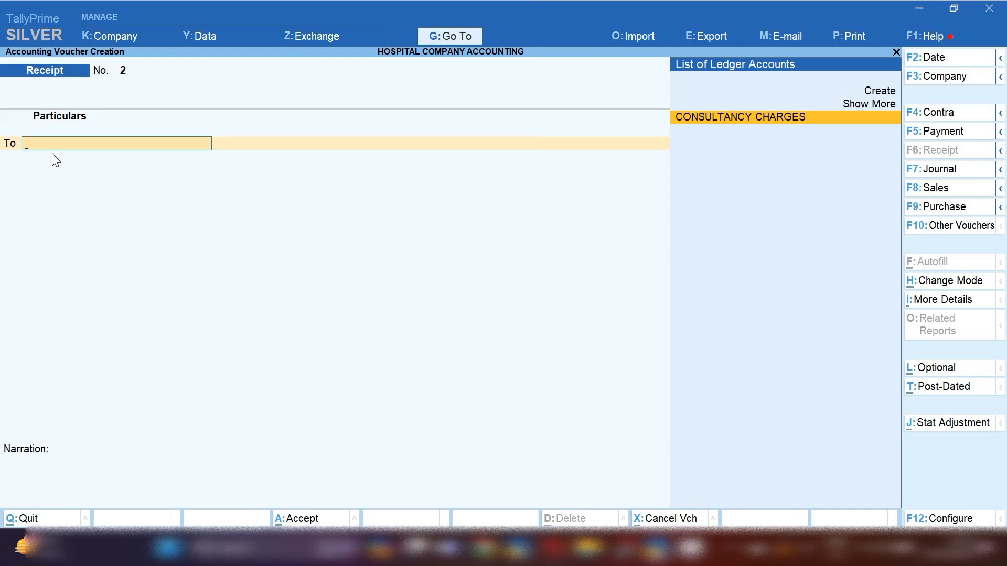
# Step: Create the ledger LAB TEST CHARGES under Indirect Incomes for the credit line of the second receipt
pyautogui.hotkey('alt', 'c')
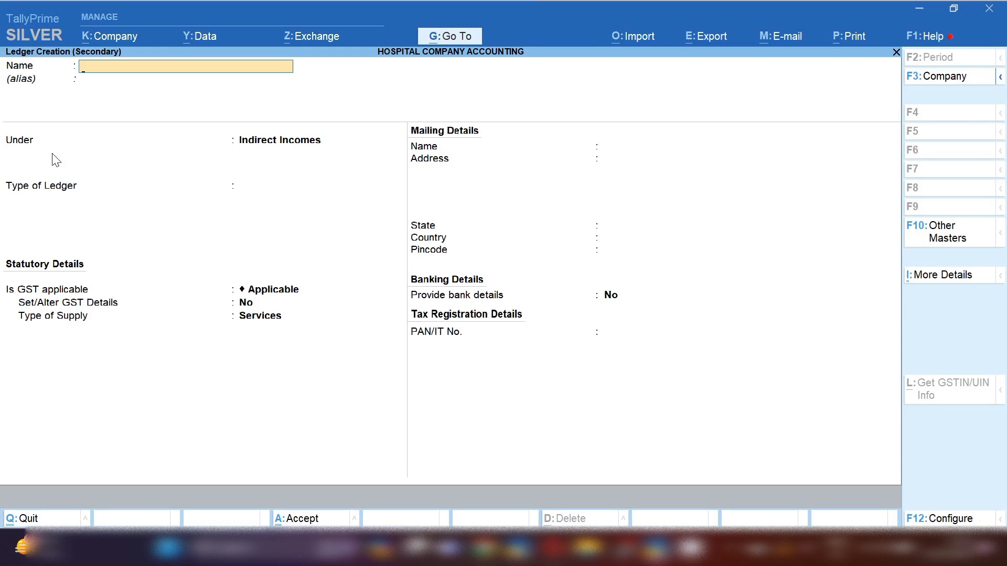
pyautogui.write('LAB TEST CHARGES')
pyautogui.press('Return')
pyautogui.press('Return')
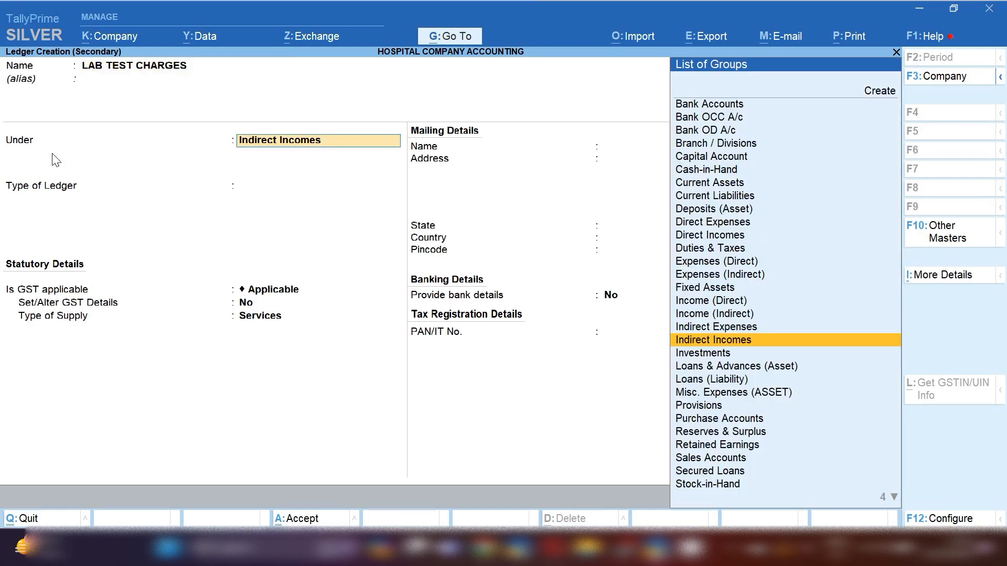
pyautogui.hotkey('ctrl', 'a')
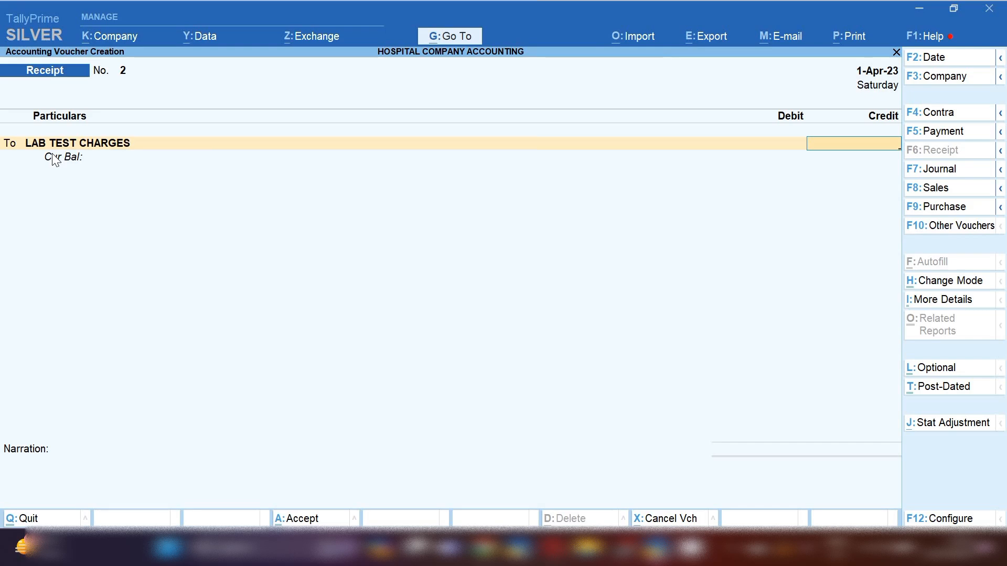
# Step: Credit 1,500 to the lab test charges ledger and debit the same amount to Cash
pyautogui.write('1500')
pyautogui.press('Return')
pyautogui.write('Ca')
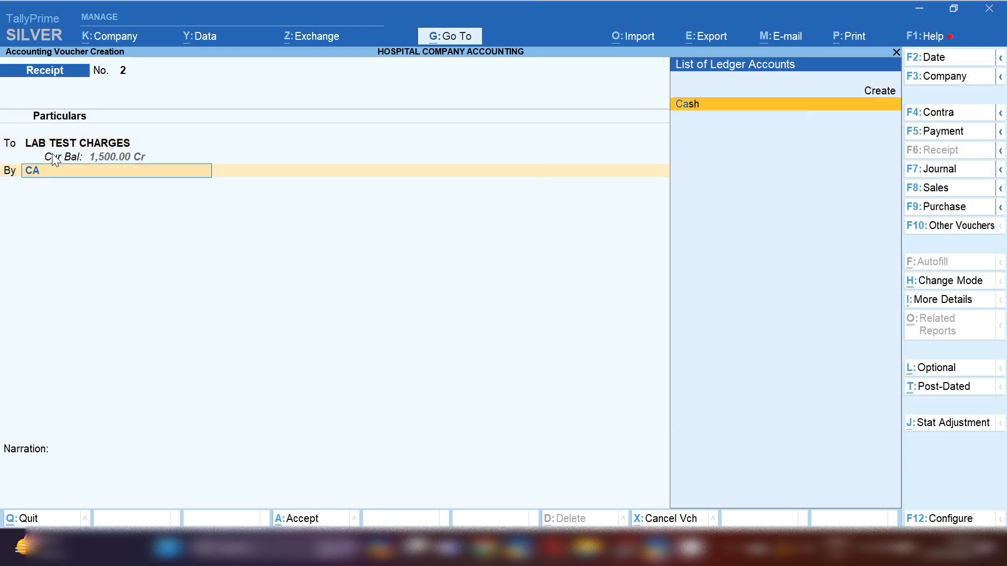
pyautogui.press('Return')
pyautogui.press('Return')
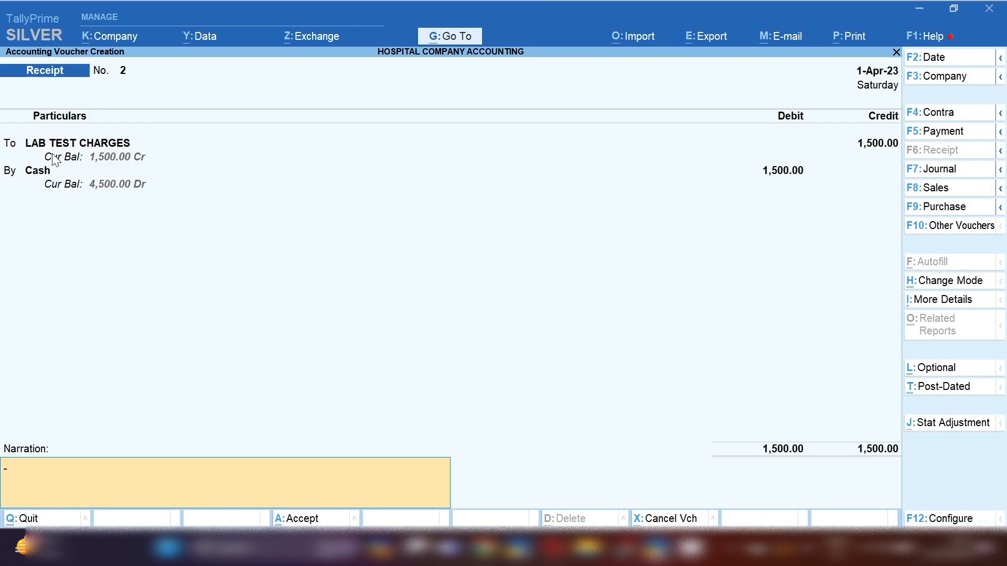
# Step: Enter the narration URIN TEST and save the lab test receipt
pyautogui.write('URIN TEST')
pyautogui.press('Return')
pyautogui.press('Return')
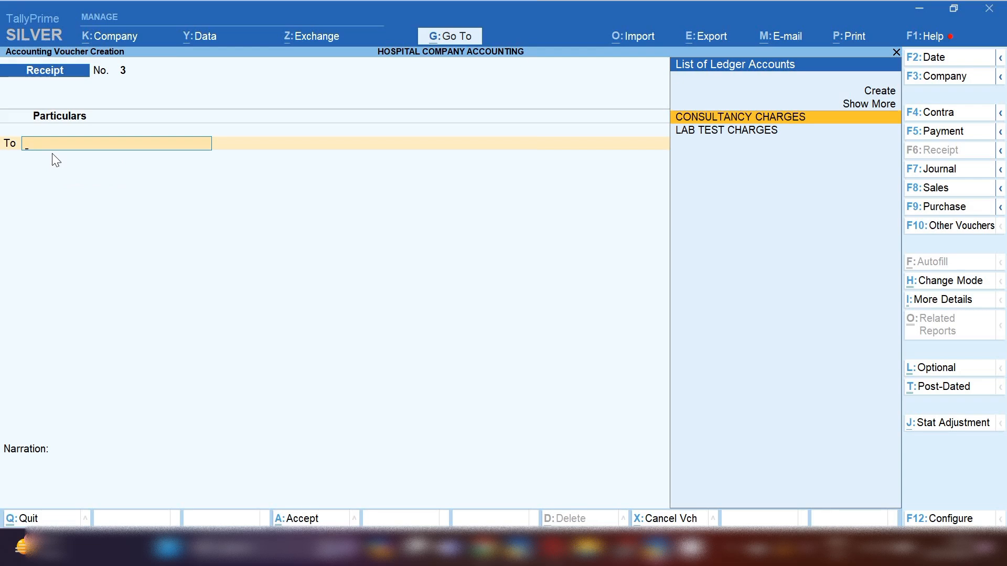
# Step: Create the ledger X-RAY CHARGES under Indirect Incomes in the third receipt and credit it with 2,000
pyautogui.hotkey('alt', 'c')
pyautogui.write('X-')
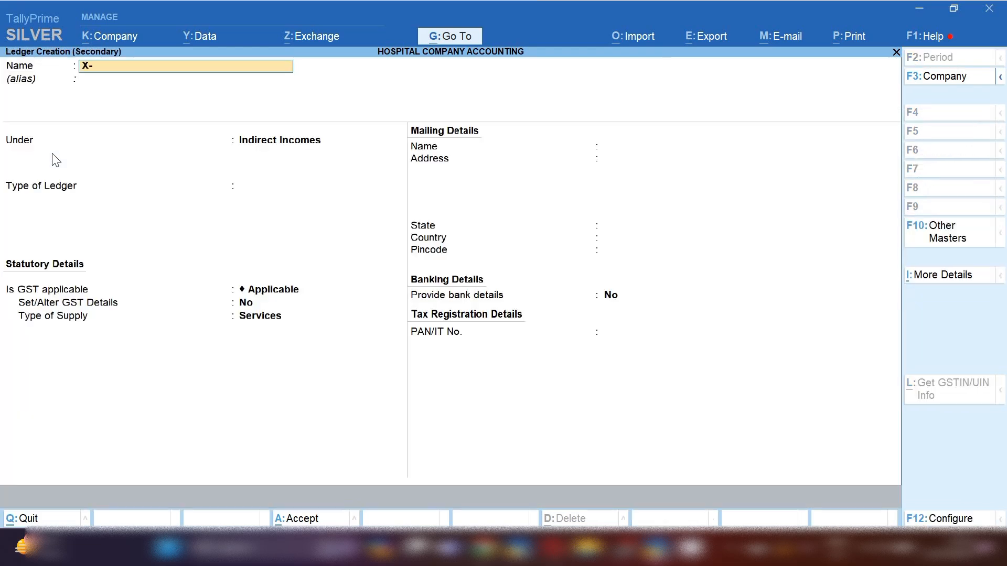
pyautogui.write('RAY CHARGES')
pyautogui.press('Return')
pyautogui.press('Return')
pyautogui.press('Return')
pyautogui.press('Return')
pyautogui.press('Return')
pyautogui.press('Return')
pyautogui.press('Return')
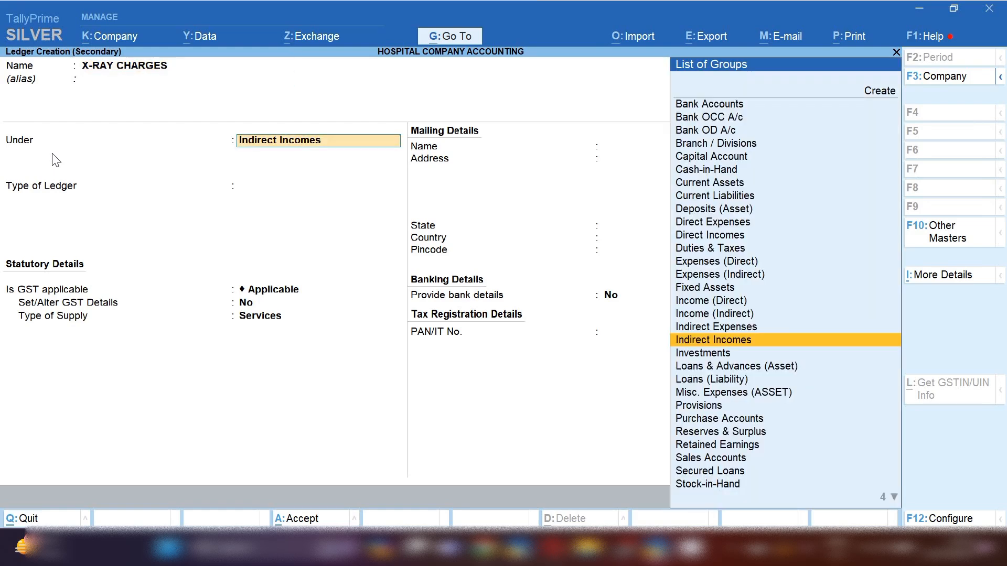
pyautogui.press('Return')
pyautogui.press('Return')
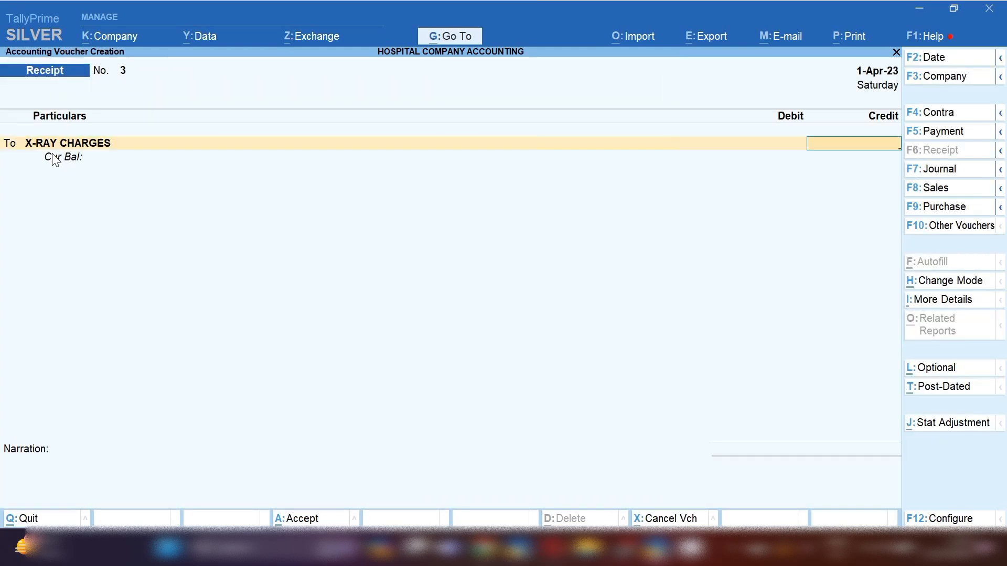
pyautogui.write('2000')
pyautogui.press('Return')
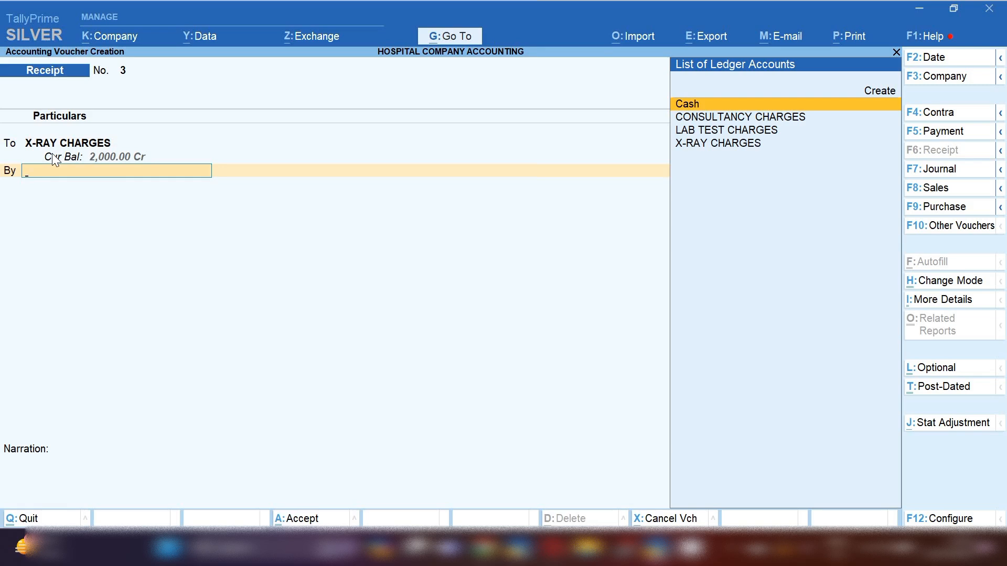
# Step: Create the ledger SBI BANK under Bank Accounts for the receipt's debit line, leaving its bank details at their defaults
pyautogui.hotkey('alt', 'c')
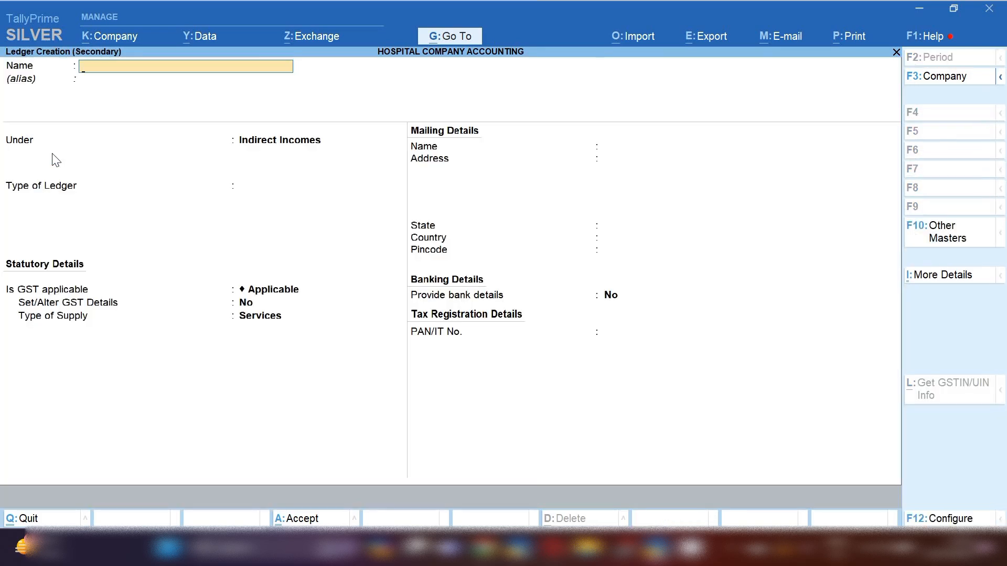
pyautogui.write('SI')
pyautogui.write('BI BANK')
pyautogui.press('Return')
pyautogui.press('Return')
pyautogui.write('BANK')
pyautogui.press('Return')
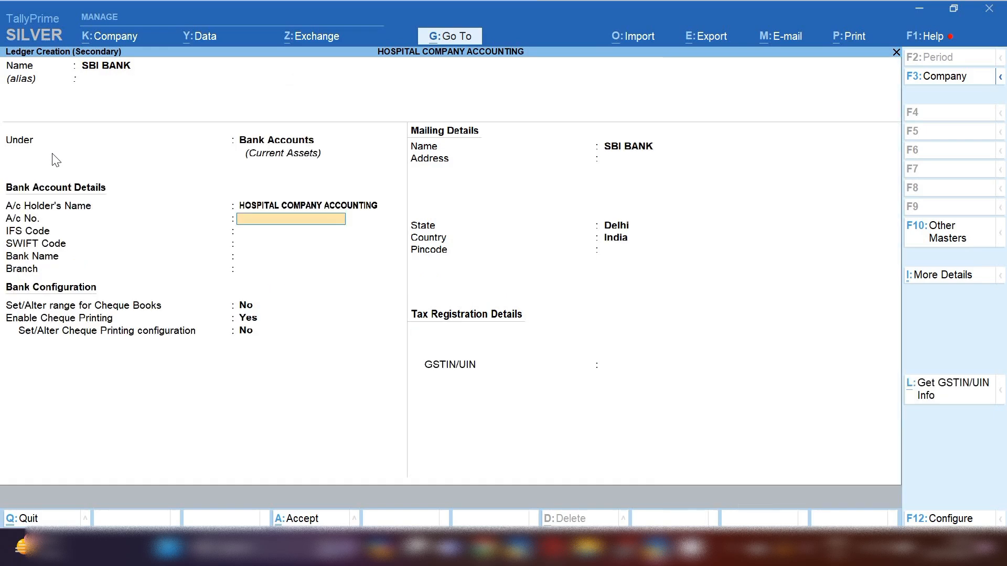
pyautogui.press('Return')
pyautogui.press('Return')
pyautogui.press('Return')
pyautogui.press('Return')
pyautogui.press('Return')
pyautogui.press('Return')
pyautogui.press('Return')
pyautogui.press('Return')
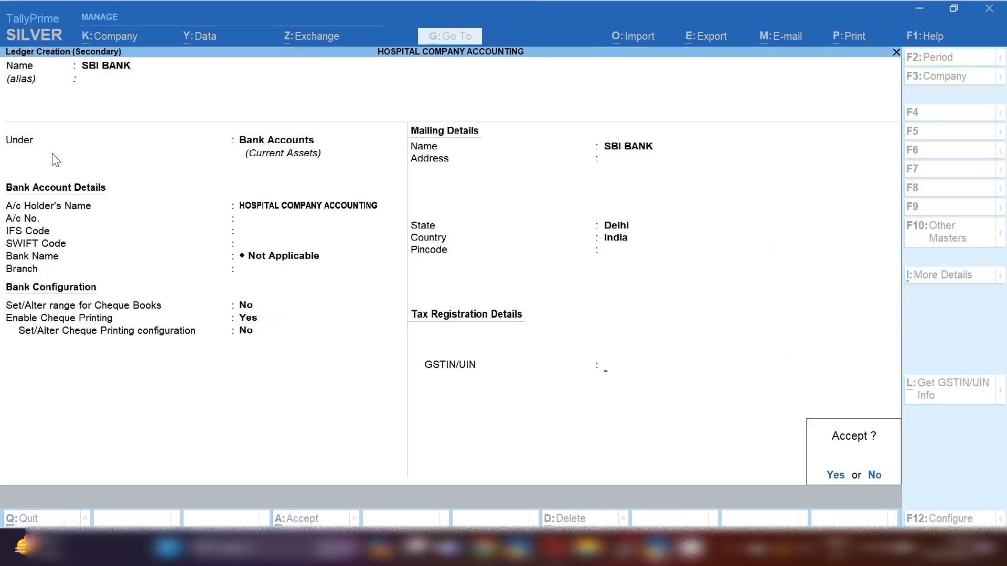
pyautogui.press('Return')
# Step: Debit 2,000 to SBI BANK and accept a Cheque/DD bank allocation dated 1-Apr-23 without further details
pyautogui.press('Return')
pyautogui.press('Return')
pyautogui.press('Return')
pyautogui.press('Return')
pyautogui.press('Return')
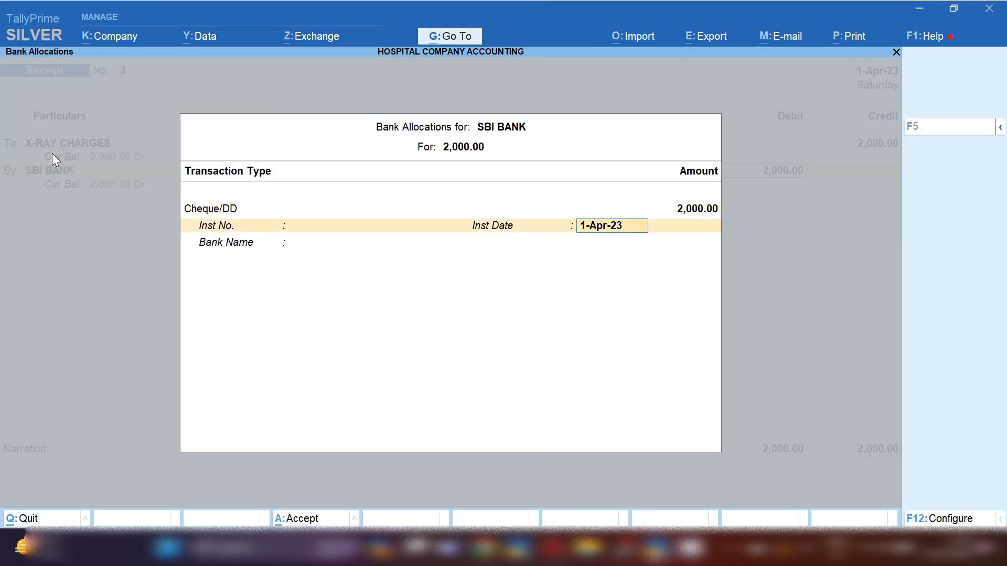
# Step: Enter the narration BACK X RAY and save the X-ray charges receipt
pyautogui.write('BACK')
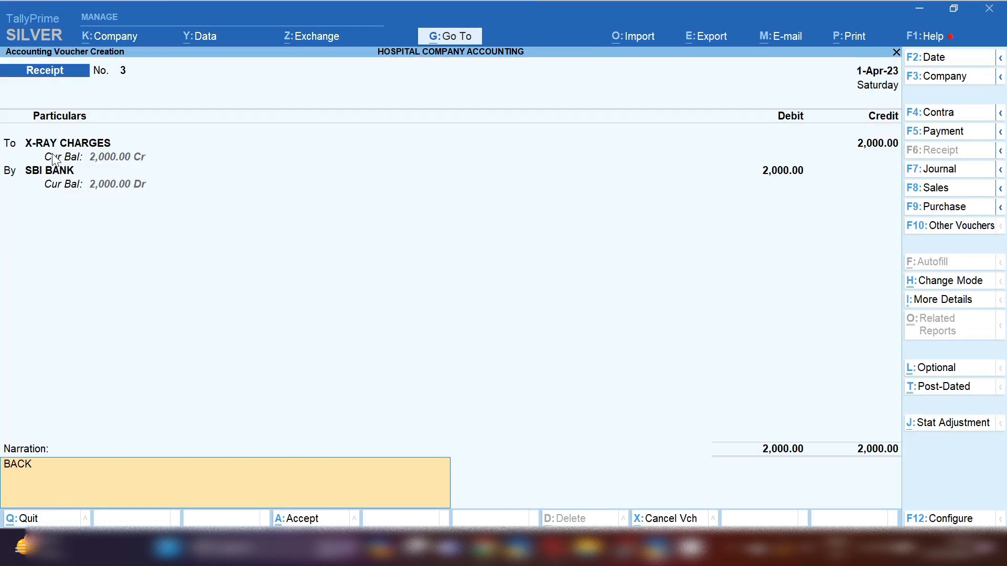
pyautogui.write(' Z')
pyautogui.press('BackSpace')
pyautogui.write('X RAY')
pyautogui.press('Return')
pyautogui.press('Return')
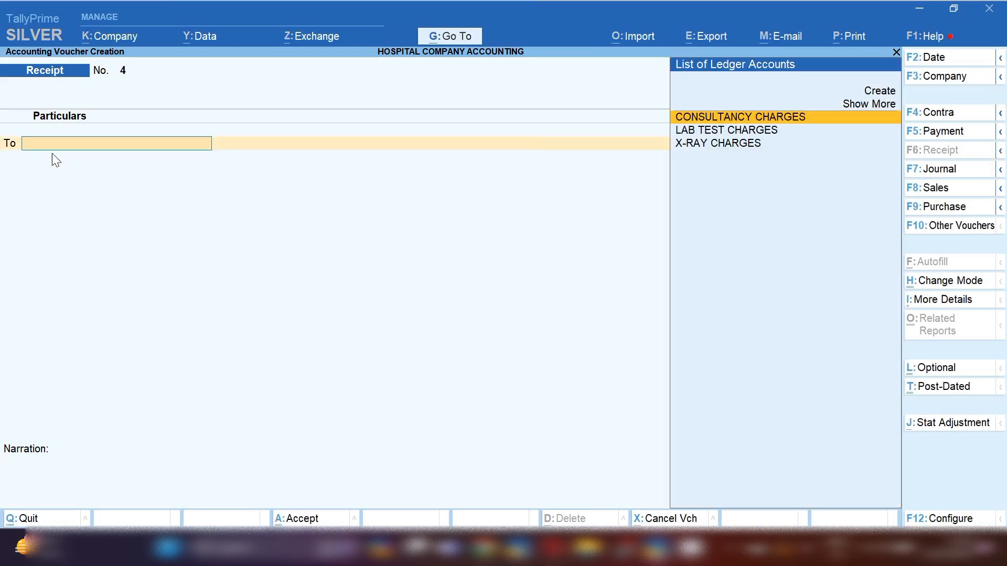